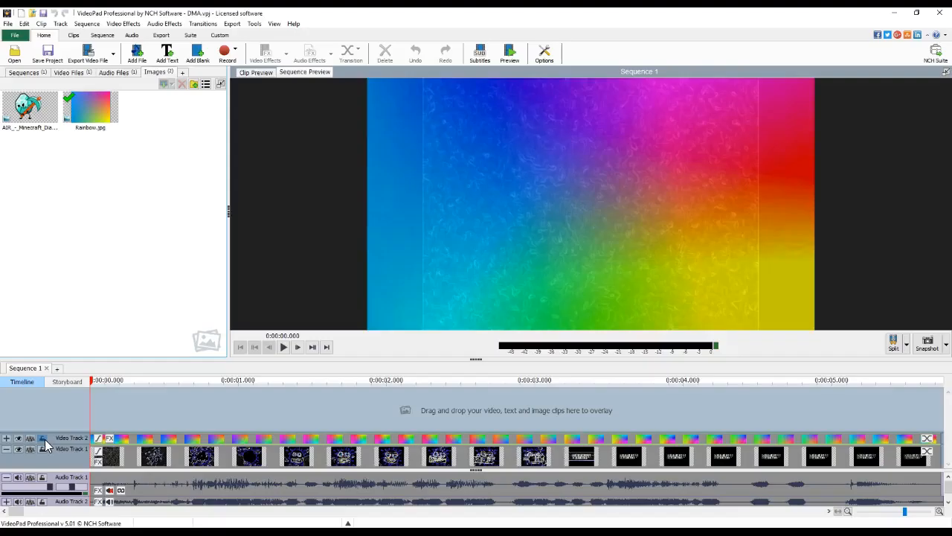
pyautogui.rightClick(236, 461)
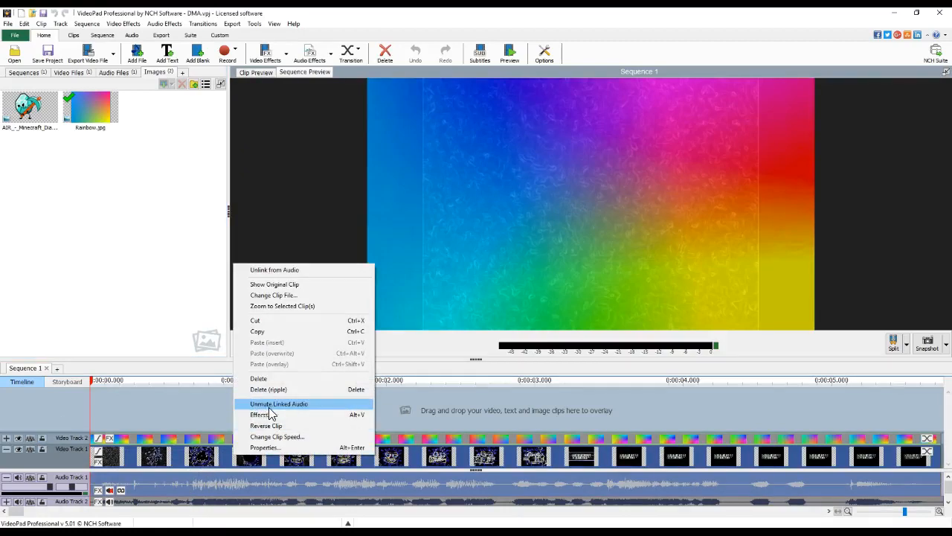
pyautogui.click(749, 404)
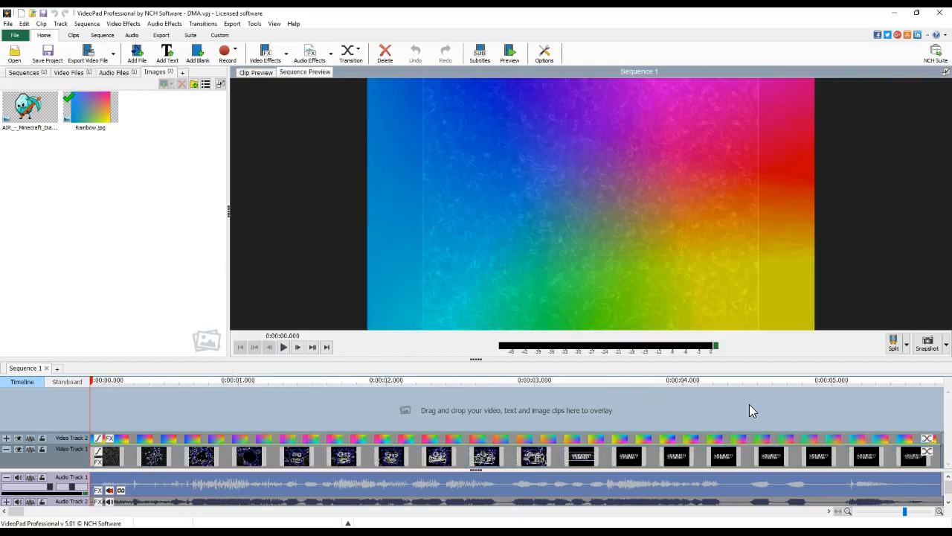
pyautogui.moveTo(123, 393); pyautogui.dragTo(17, 397)
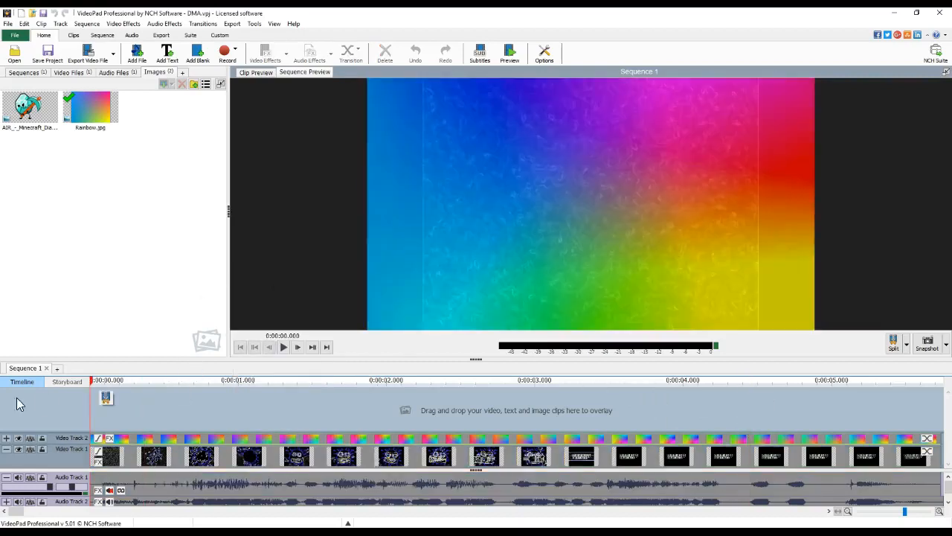
# Step: Open the effects of the Rainbow.jpg clip on Video Track 2 for a brief look and close them
pyautogui.rightClick(227, 435)
pyautogui.click(255, 394)
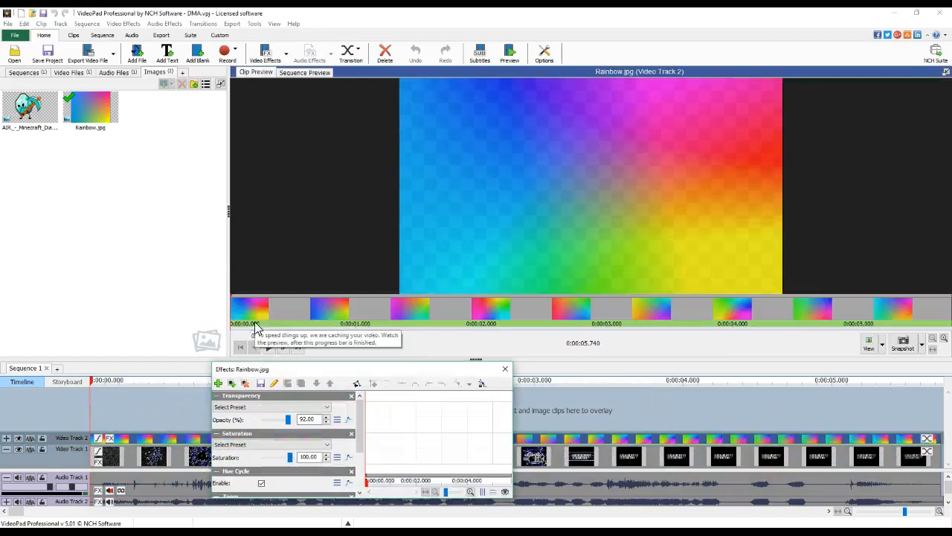
pyautogui.click(505, 369)
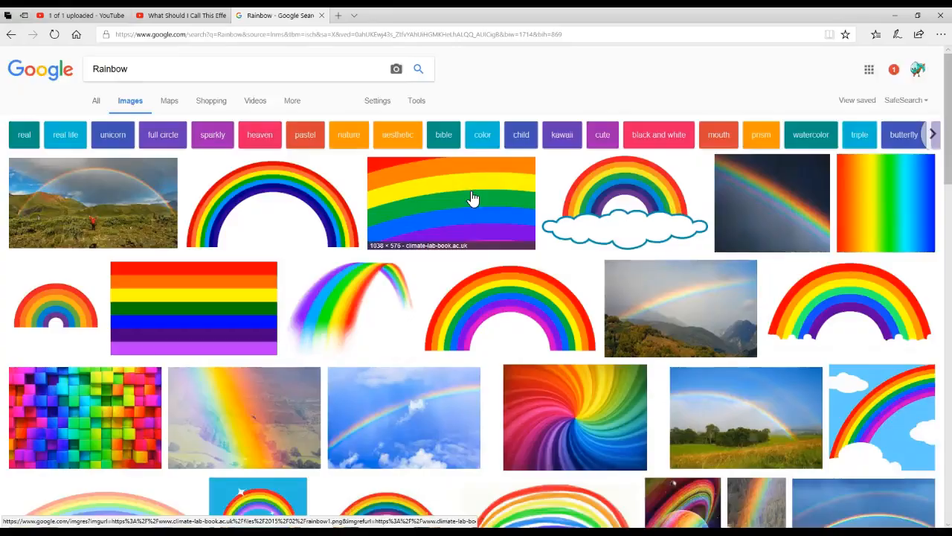
# Step: In the web browser, look through the Google Images results for "Rainbow" for a suitable rainbow background picture
pyautogui.scroll(-7, 471, 198)
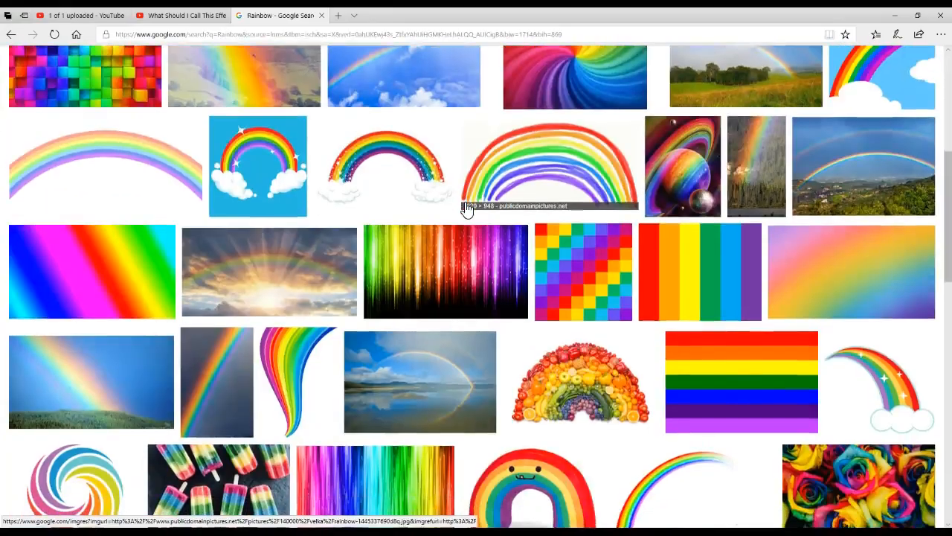
pyautogui.scroll(-3, 466, 211)
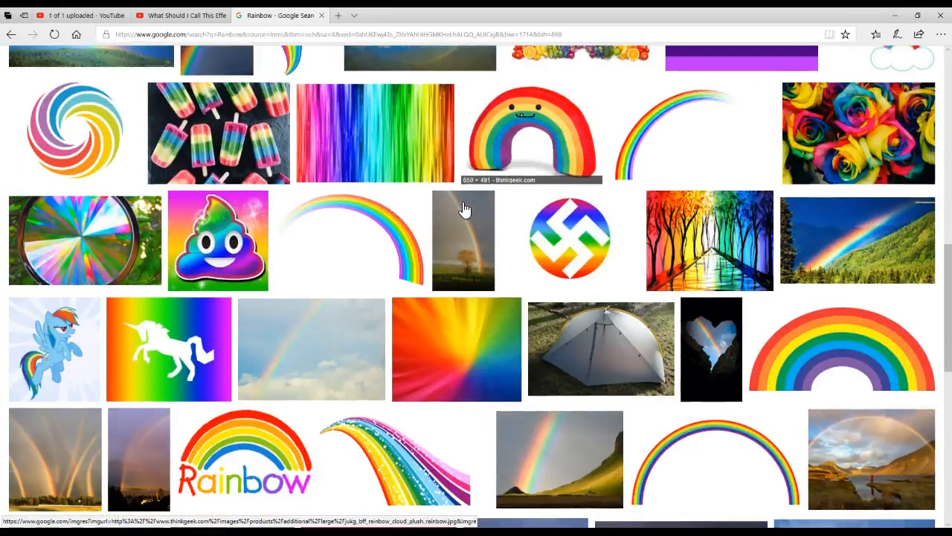
pyautogui.scroll(-2, 464, 209)
pyautogui.scroll(-5, 465, 209)
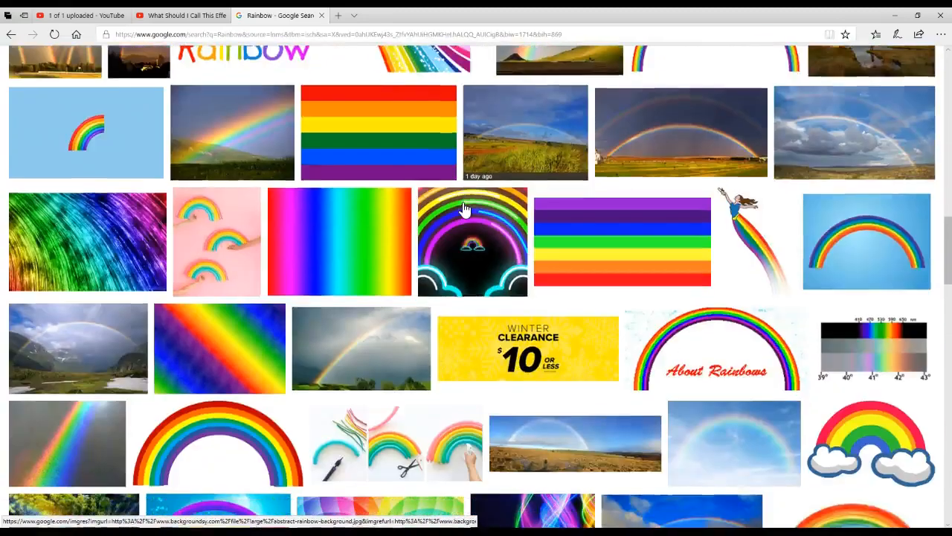
pyautogui.scroll(-2, 464, 208)
pyautogui.scroll(-7, 462, 209)
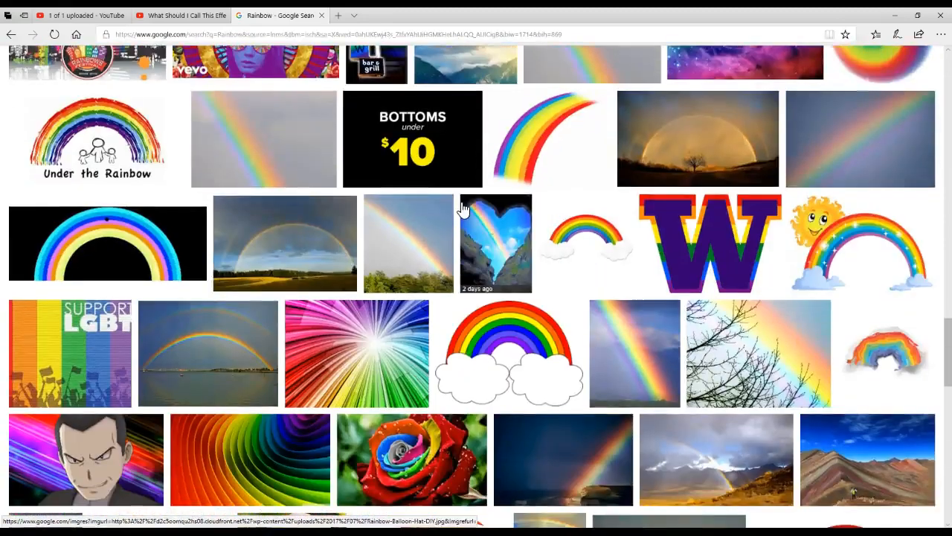
pyautogui.scroll(-5, 462, 209)
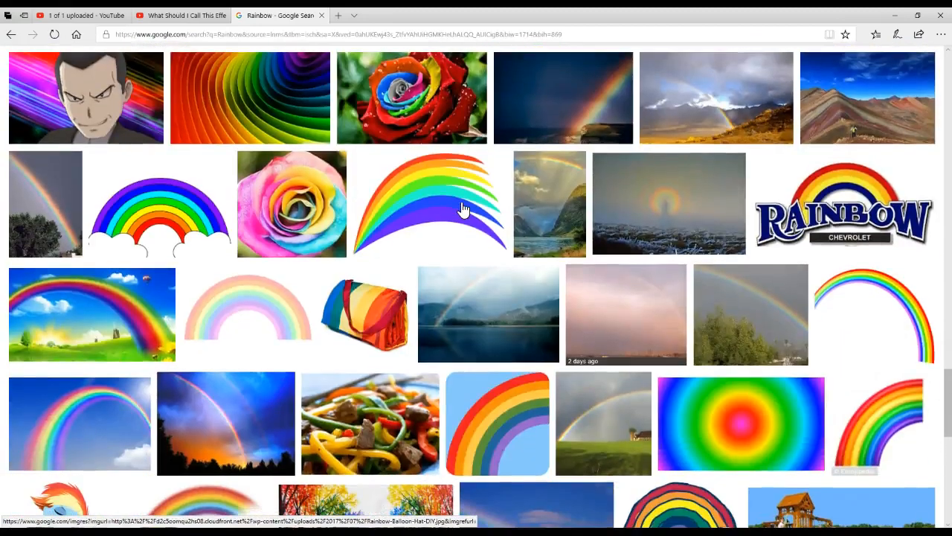
pyautogui.scroll(-1, 462, 209)
pyautogui.scroll(-6, 462, 209)
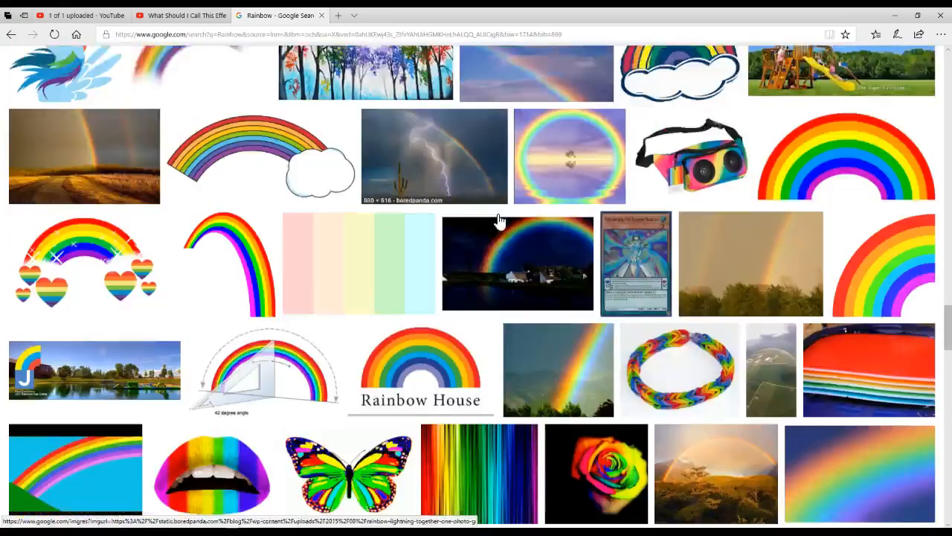
pyautogui.scroll(11, 681, 251)
pyautogui.scroll(17, 684, 259)
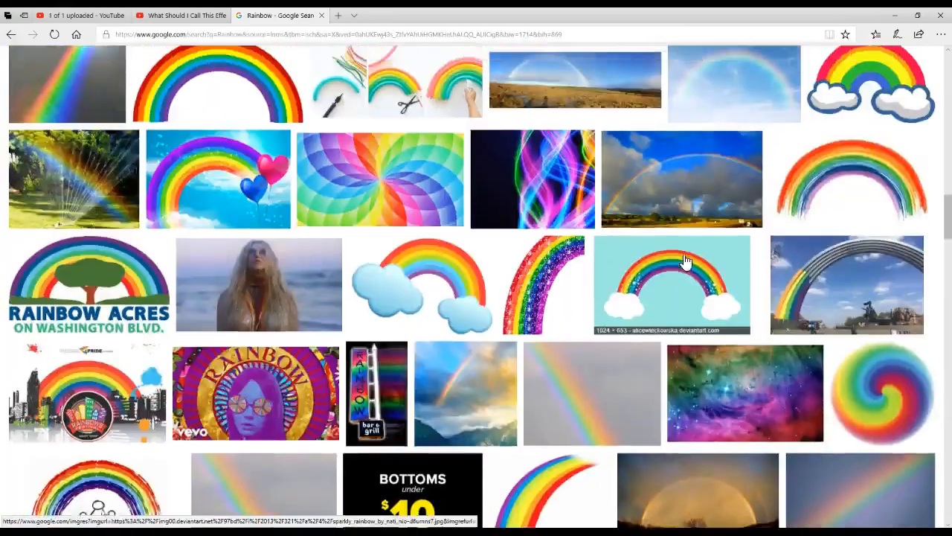
pyautogui.scroll(9, 680, 258)
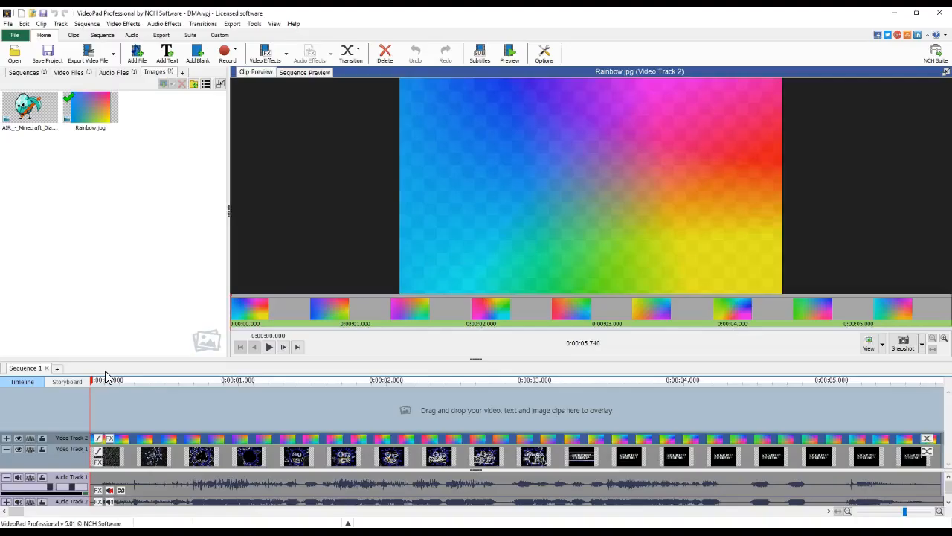
# Step: Reopen the Rainbow.jpg clip's effects and review the Transparency, Saturation, Hue Cycle and Zoom settings
pyautogui.rightClick(497, 441)
pyautogui.click(530, 395)
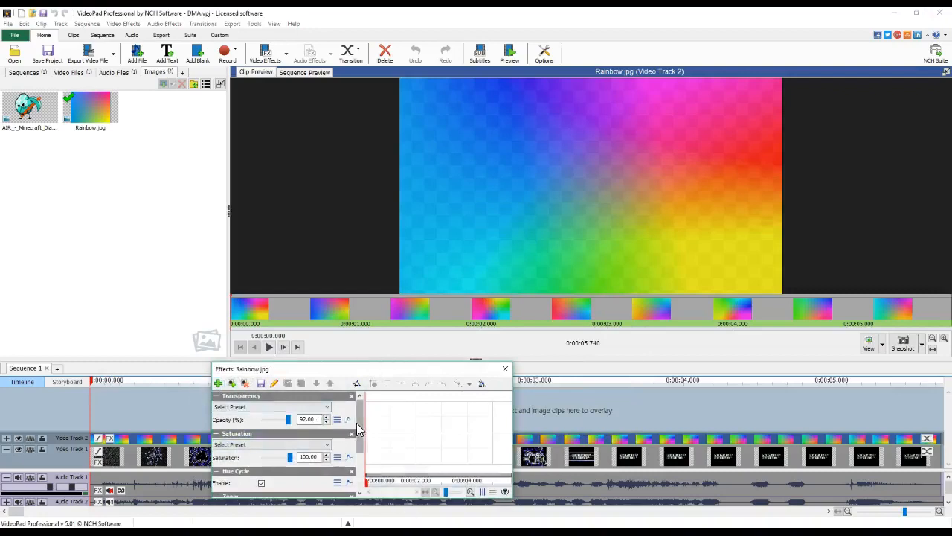
pyautogui.scroll(-3, 357, 428)
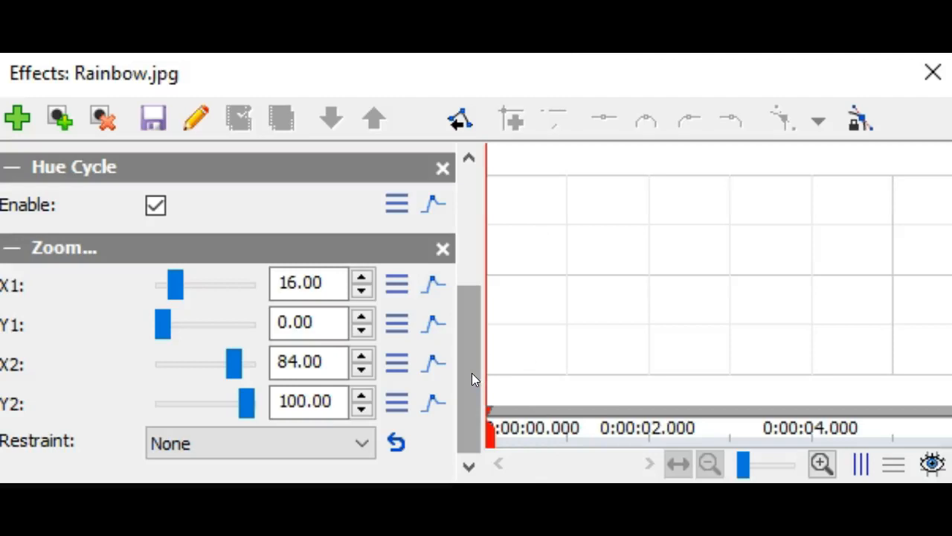
pyautogui.scroll(2, 471, 373)
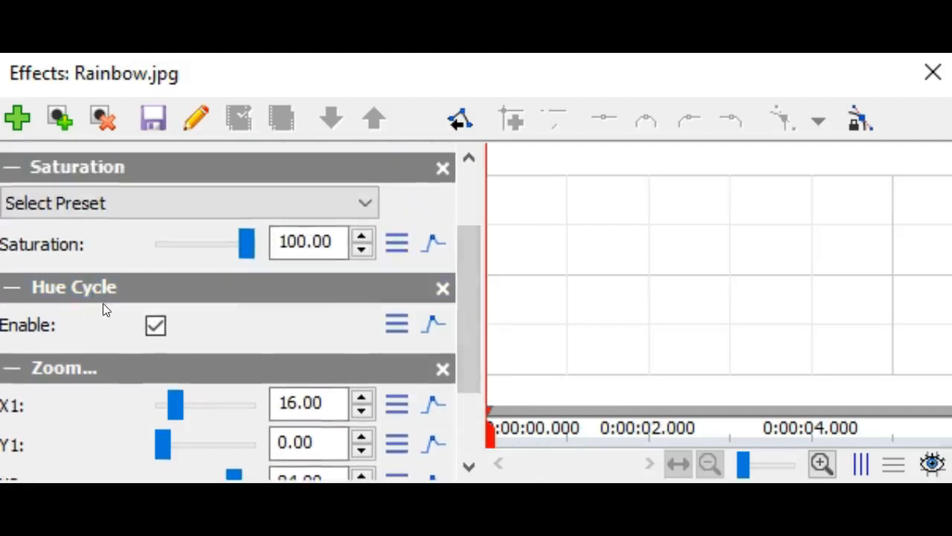
pyautogui.moveTo(479, 275); pyautogui.dragTo(462, 211)
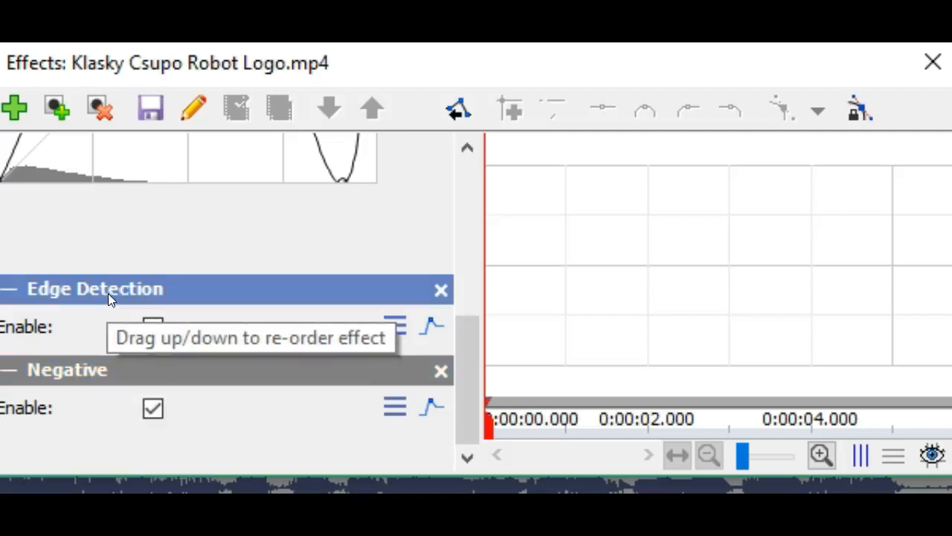
# Step: Move the RGB curve's low point to the graph's right edge in the Color Curves effect of Klasky Csupo Robot Logo.mp4
pyautogui.moveTo(461, 349); pyautogui.dragTo(528, 253)
pyautogui.moveTo(346, 446); pyautogui.dragTo(427, 431)
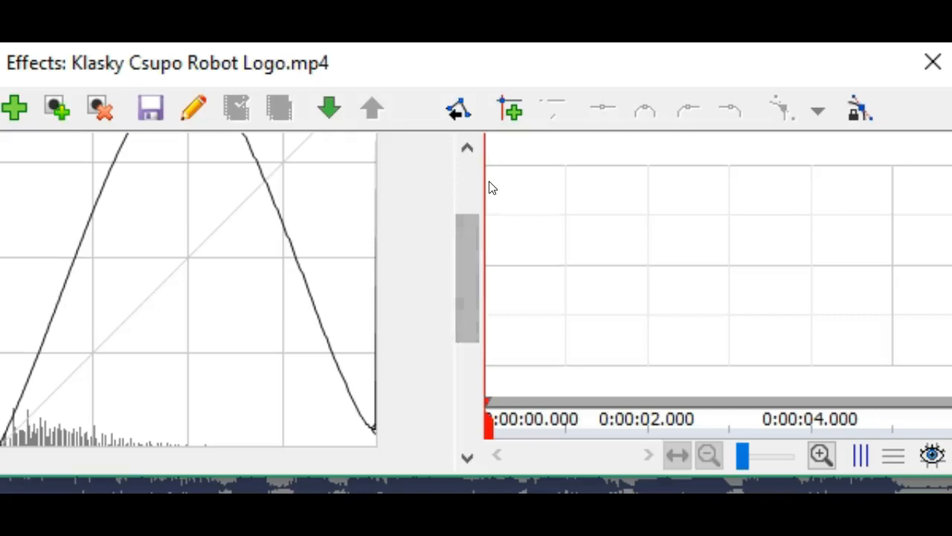
pyautogui.moveTo(478, 239); pyautogui.dragTo(475, 189)
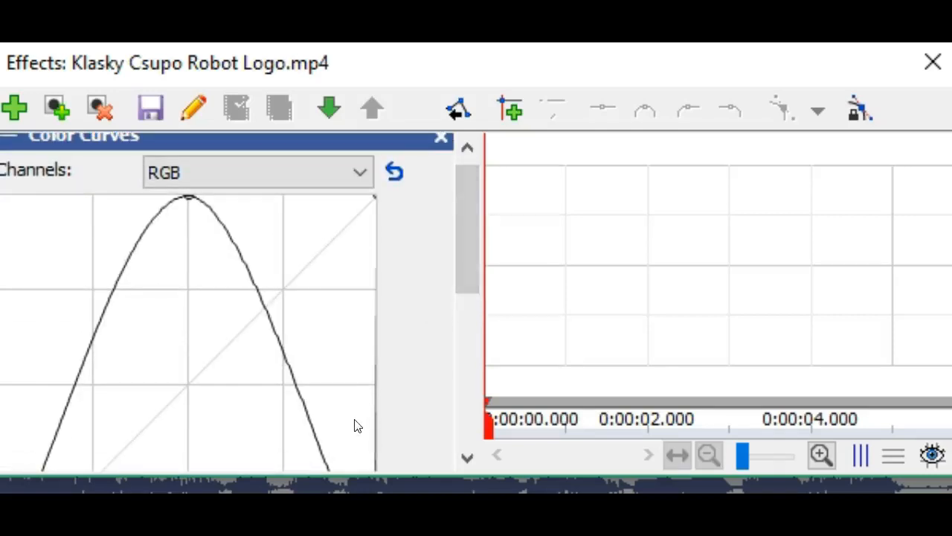
pyautogui.scroll(-2, 361, 420)
pyautogui.moveTo(466, 305); pyautogui.dragTo(476, 210)
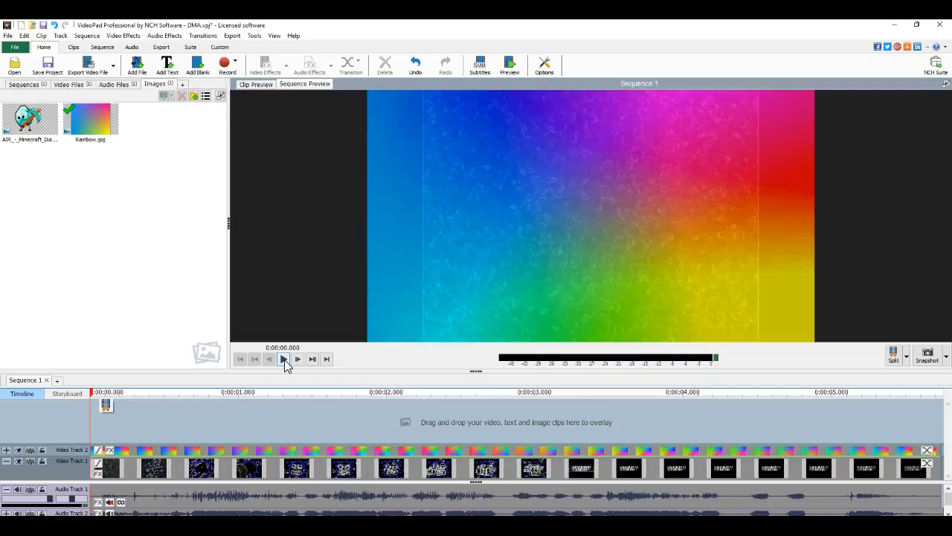
# Step: Play the start of Sequence 1 in the preview and pause it
pyautogui.click(284, 359)
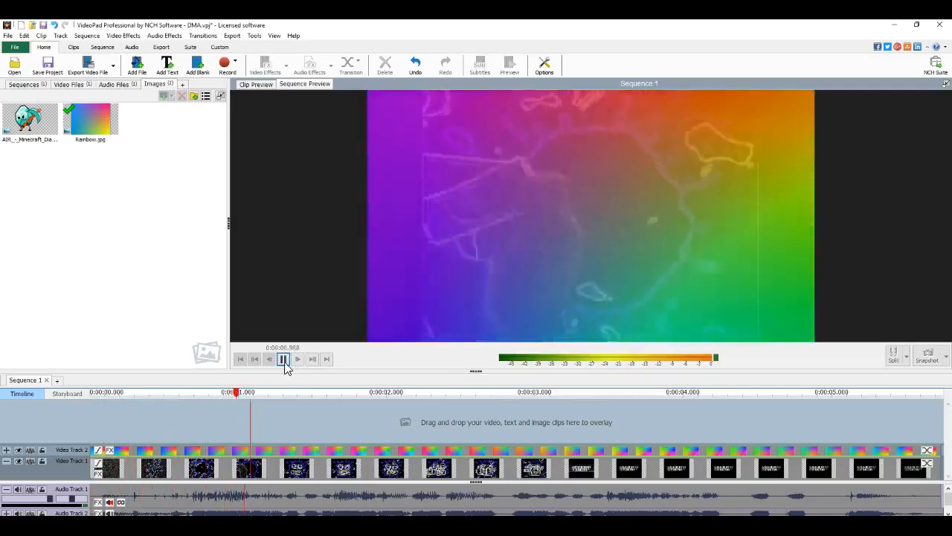
pyautogui.click(283, 359)
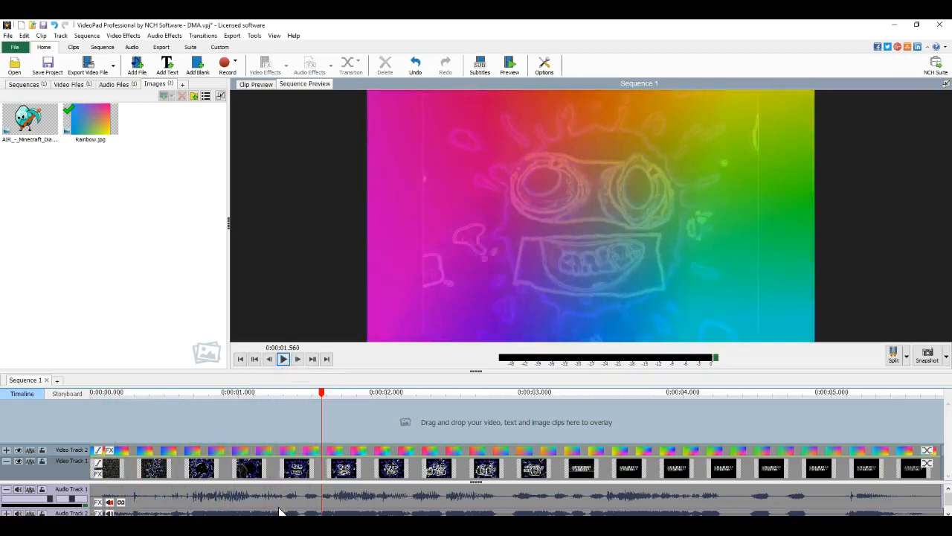
# Step: Delete the Echo effect from the .wav clip on Audio Track 2 and close its effects window
pyautogui.scroll(-1, 279, 511)
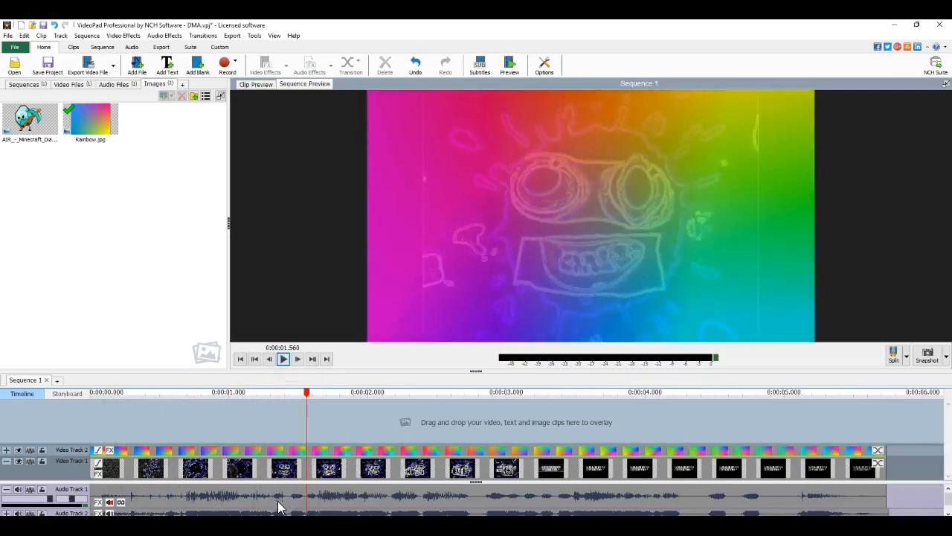
pyautogui.rightClick(279, 512)
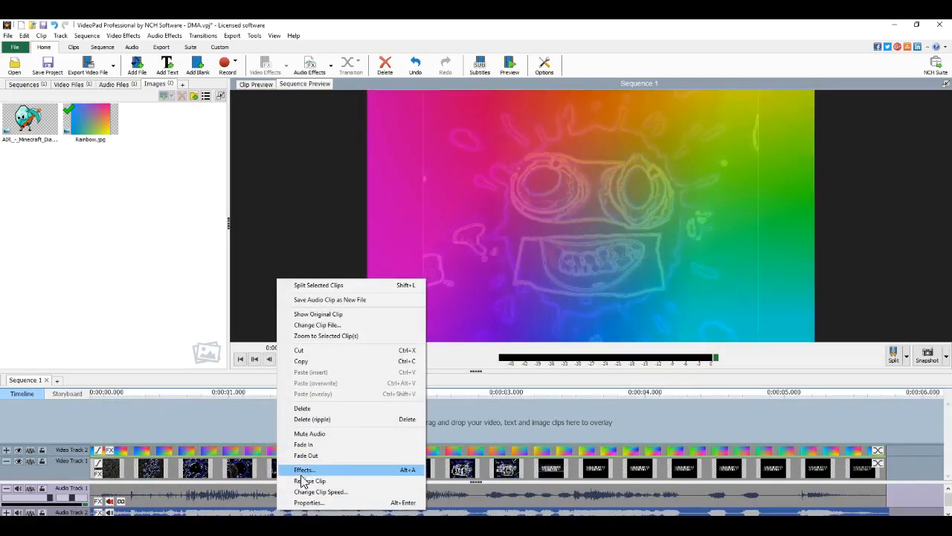
pyautogui.click(303, 470)
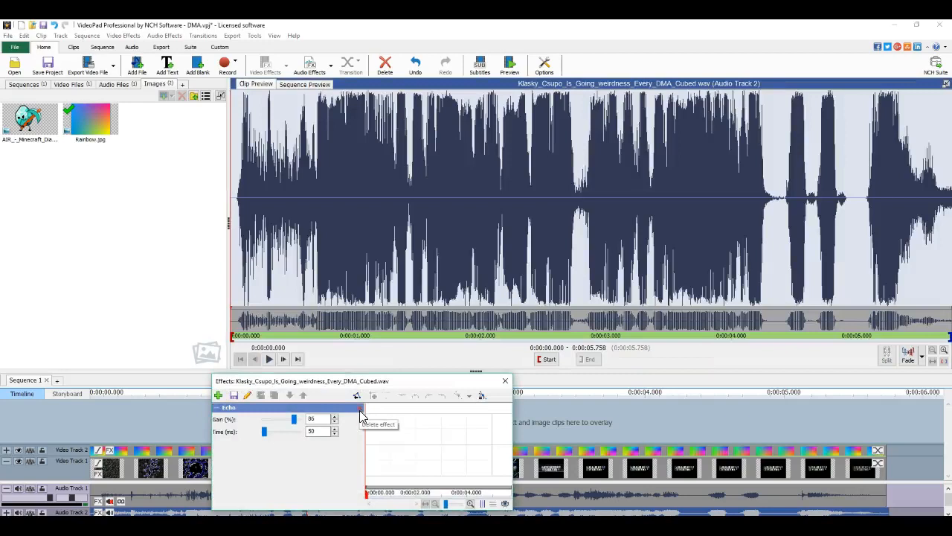
pyautogui.click(360, 410)
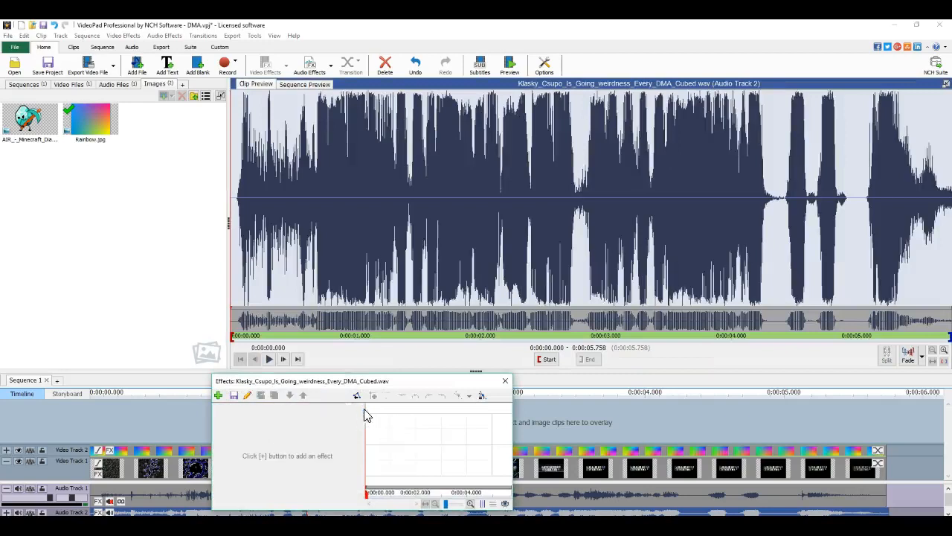
pyautogui.click(503, 384)
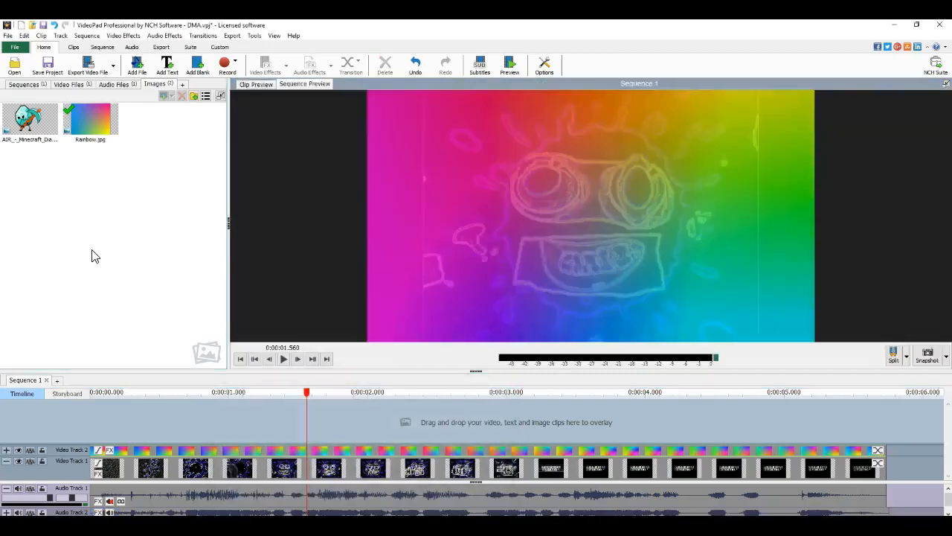